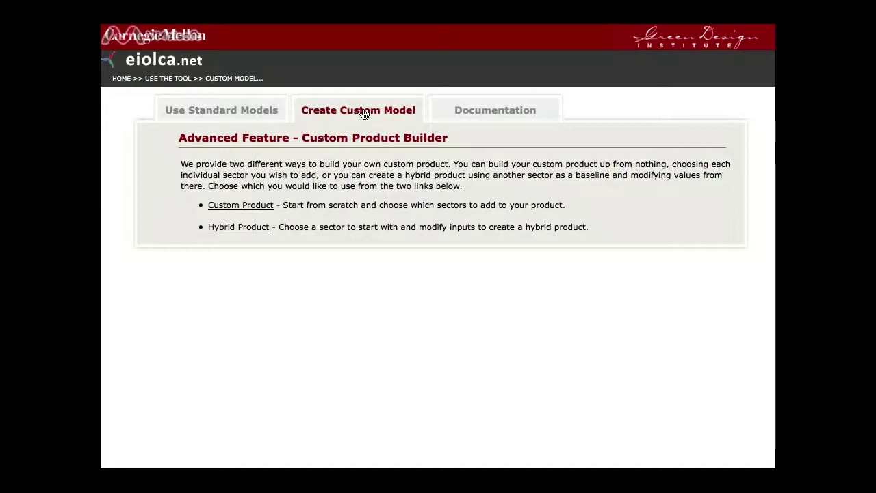
Choose Custom Product to build a product from scratch on the US 2002 Benchmark model.
{"action": "left_click", "coordinate": [246, 205]}
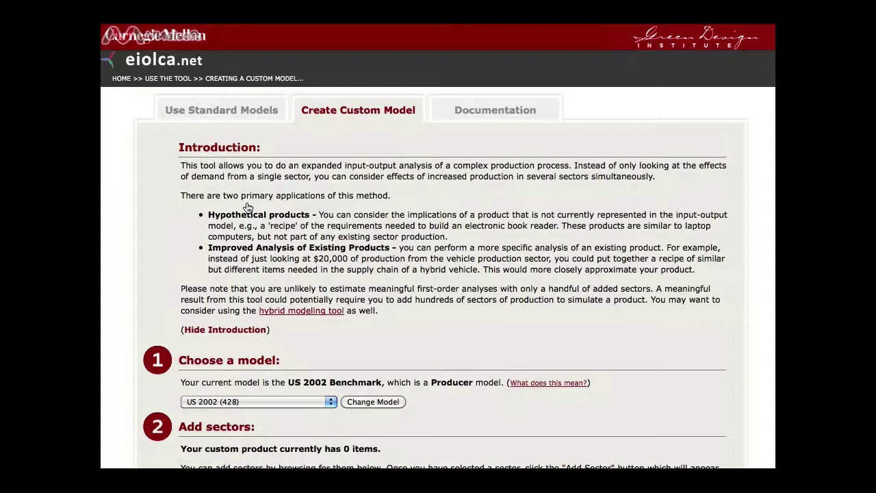
Add Semiconductor and related device manufacturing at 1 million dollars as the first sector.
{"action": "scroll", "coordinate": [127, 264], "scroll_direction": "down", "scroll_amount": 3}
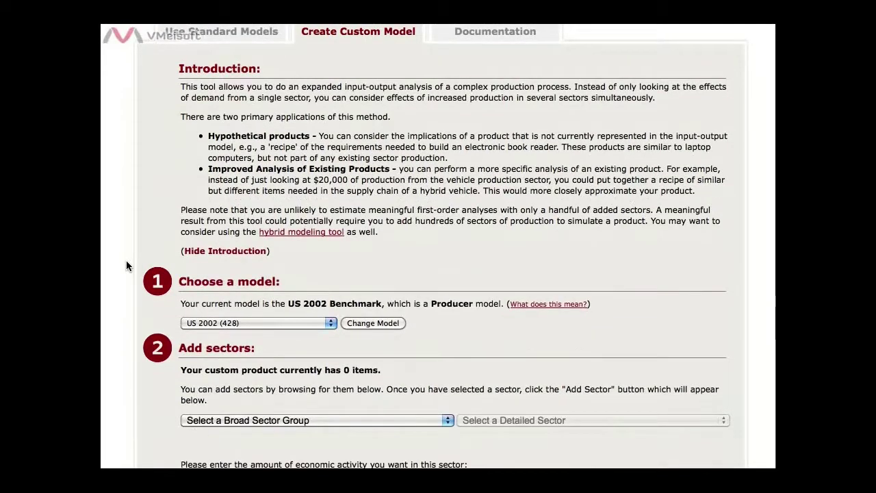
{"action": "scroll", "coordinate": [126, 266], "scroll_direction": "down", "scroll_amount": 2}
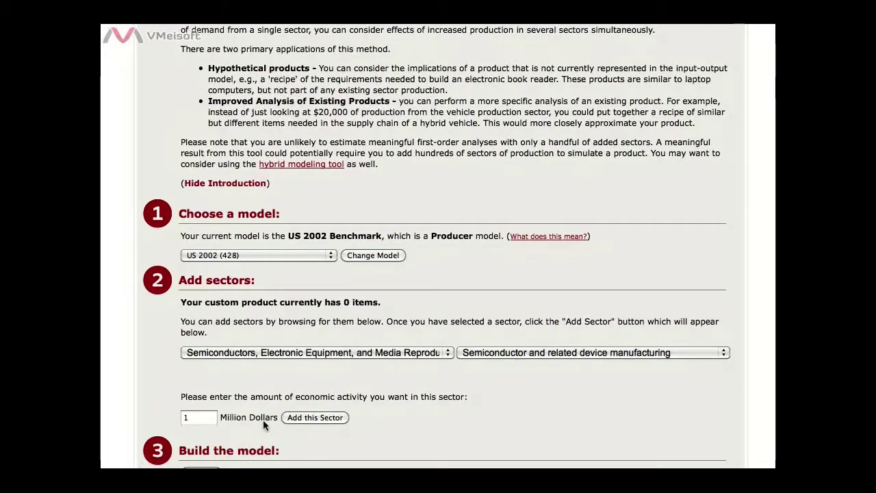
{"action": "left_click", "coordinate": [317, 421]}
{"action": "left_click", "coordinate": [315, 419]}
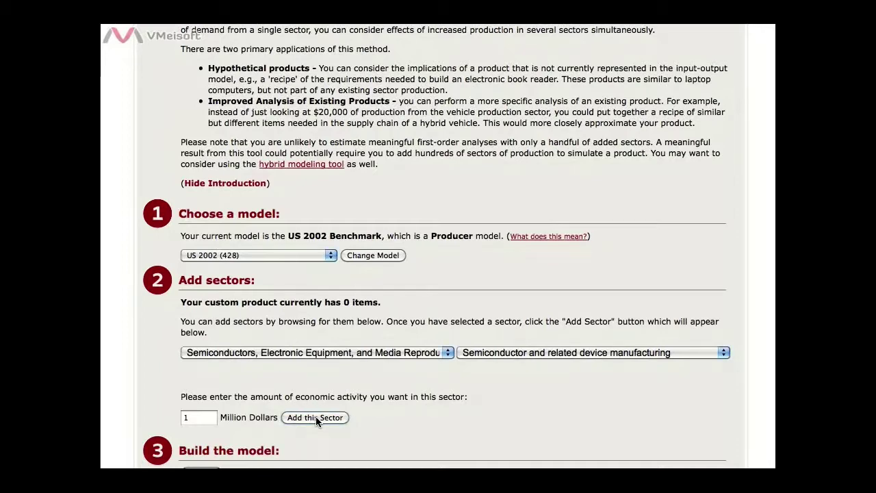
{"action": "key", "text": "l"}
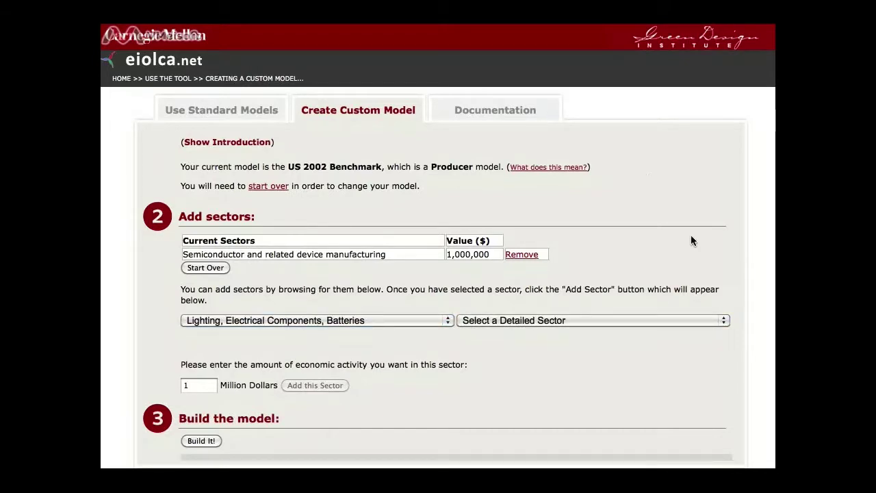
Add Lighting fixture manufacturing at 0.2 million dollars to the custom product.
{"action": "left_click", "coordinate": [723, 320]}
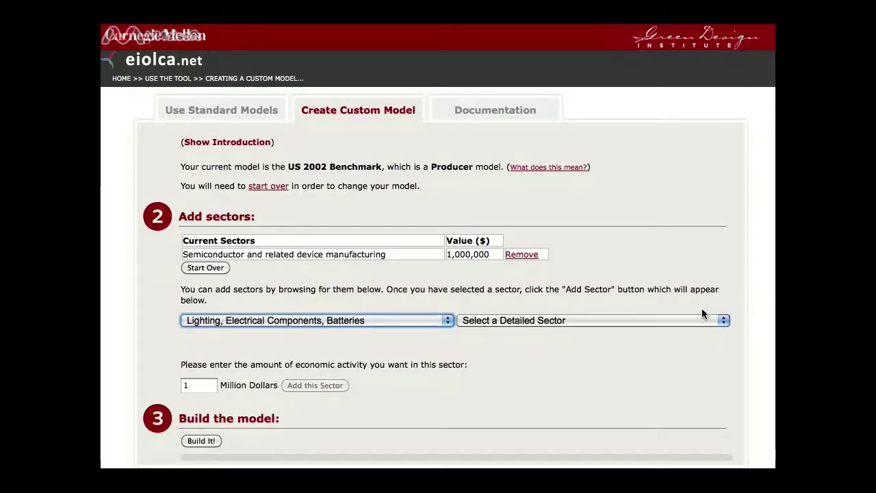
{"action": "left_click", "coordinate": [726, 322]}
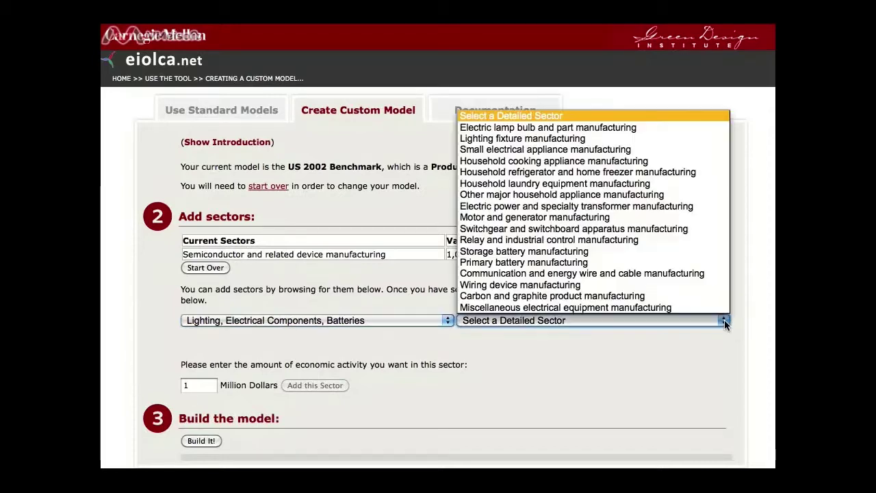
{"action": "left_click", "coordinate": [607, 139]}
{"action": "left_click", "coordinate": [211, 387]}
{"action": "key", "text": "BackSpace"}
{"action": "type", "text": "0.2"}
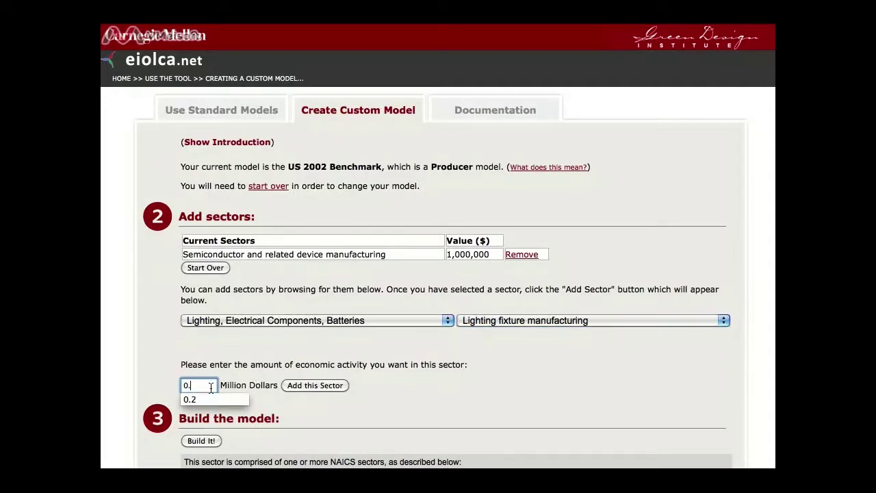
{"action": "left_click", "coordinate": [319, 386]}
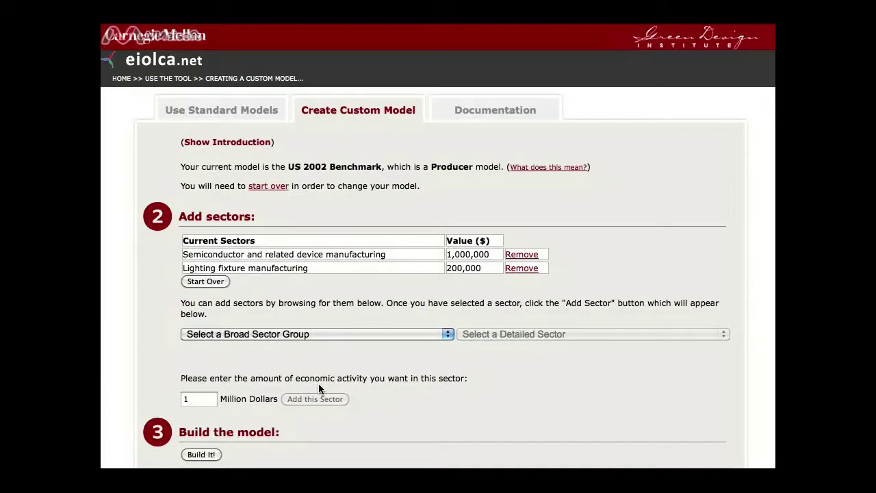
Add Other pressed and blown glass and glassware manufacturing at 0.1 million dollars.
{"action": "key", "text": "p"}
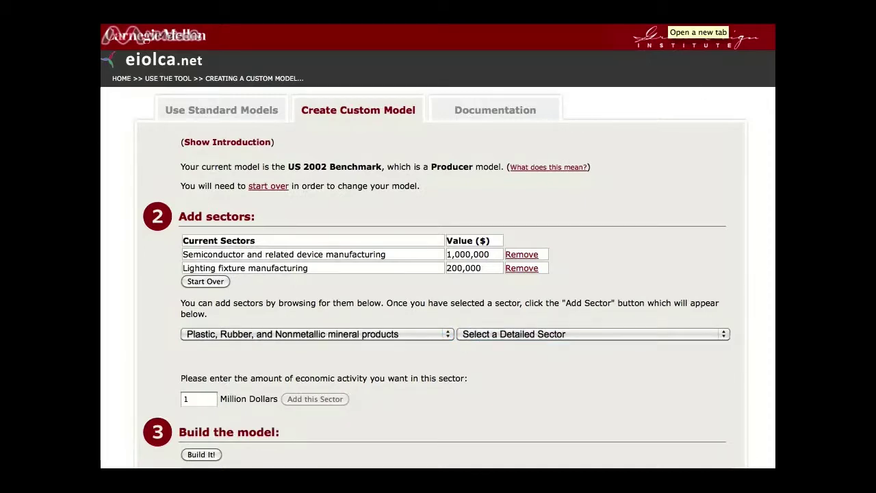
{"action": "left_click", "coordinate": [654, 333]}
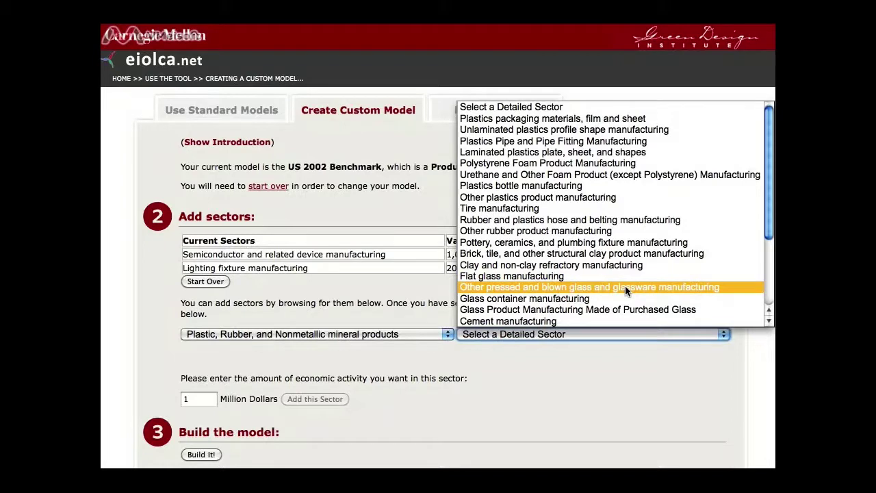
{"action": "left_click", "coordinate": [626, 287]}
{"action": "left_click", "coordinate": [202, 401]}
{"action": "type", "text": "1"}
{"action": "key", "text": "BackSpace"}
{"action": "type", "text": "0"}
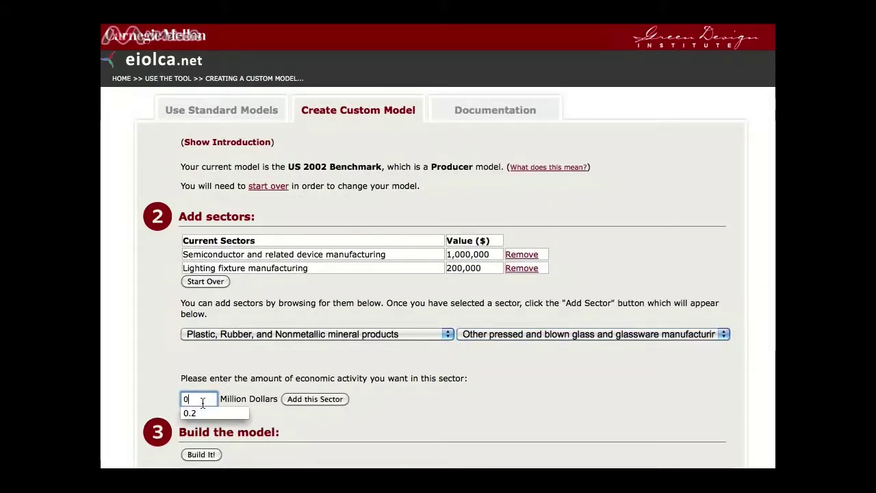
{"action": "type", "text": ".1"}
{"action": "left_click", "coordinate": [304, 401]}
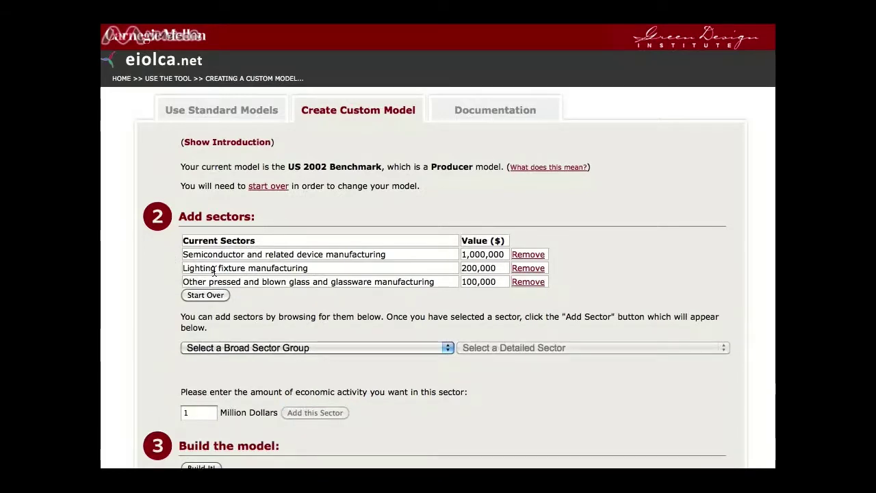
Build the three-sector custom product model.
{"action": "scroll", "coordinate": [462, 322], "scroll_direction": "down", "scroll_amount": 1}
{"action": "scroll", "coordinate": [458, 358], "scroll_direction": "down", "scroll_amount": 2}
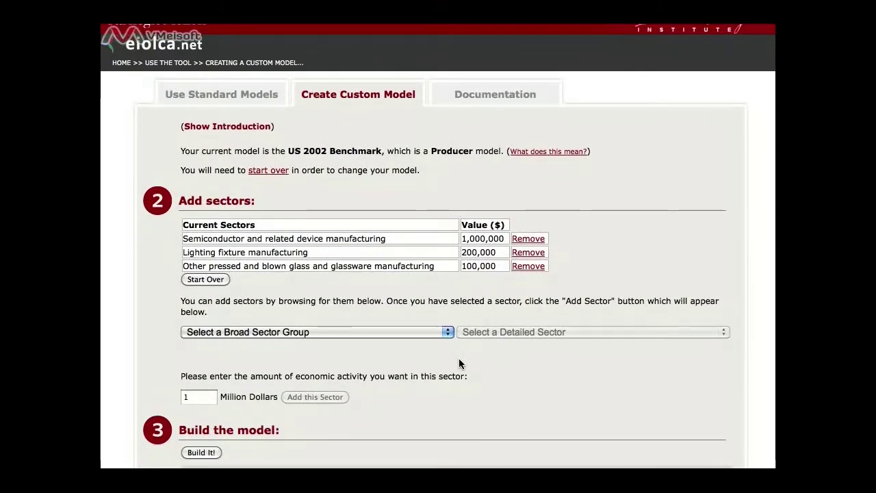
{"action": "scroll", "coordinate": [459, 358], "scroll_direction": "down", "scroll_amount": 2}
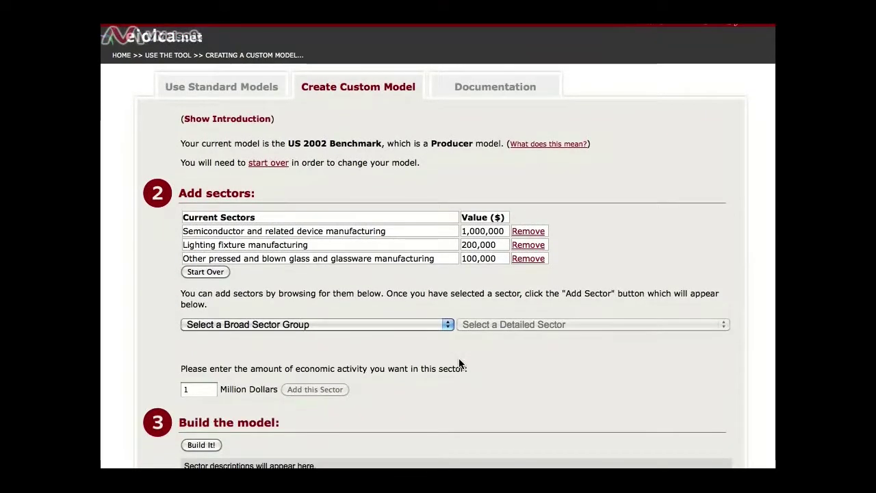
{"action": "left_click", "coordinate": [196, 443]}
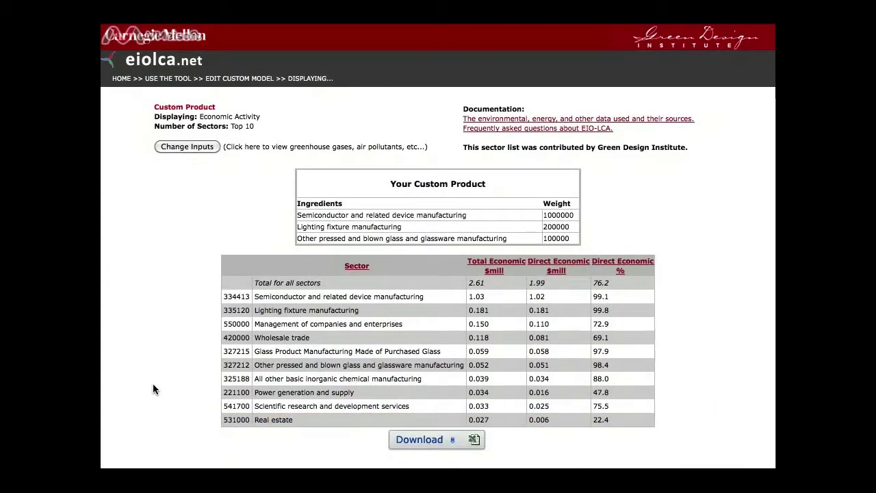
Review the top-10 economic activity table, then bring up the Change Inputs category options.
{"action": "scroll", "coordinate": [149, 345], "scroll_direction": "down", "scroll_amount": 1}
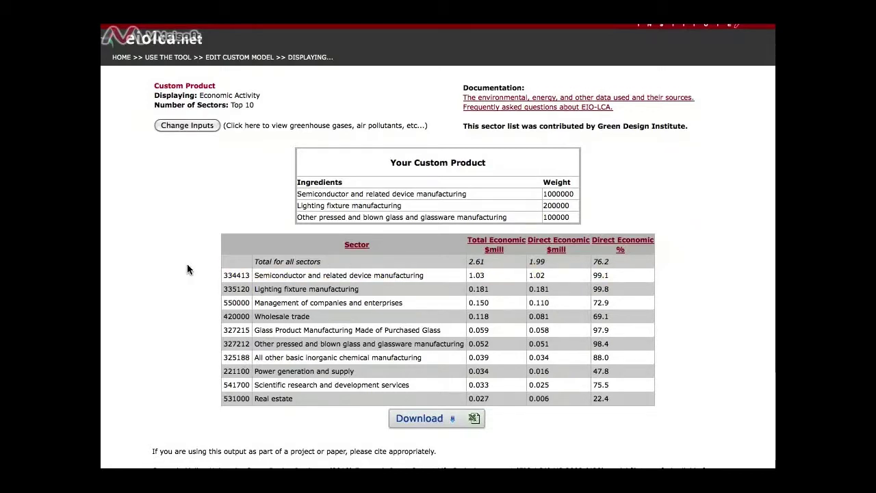
{"action": "scroll", "coordinate": [199, 266], "scroll_direction": "down", "scroll_amount": 1}
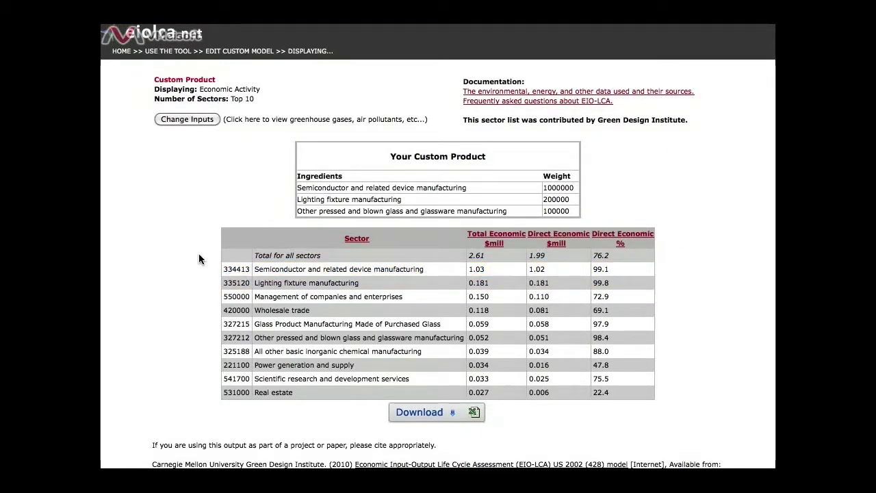
{"action": "left_click", "coordinate": [187, 119]}
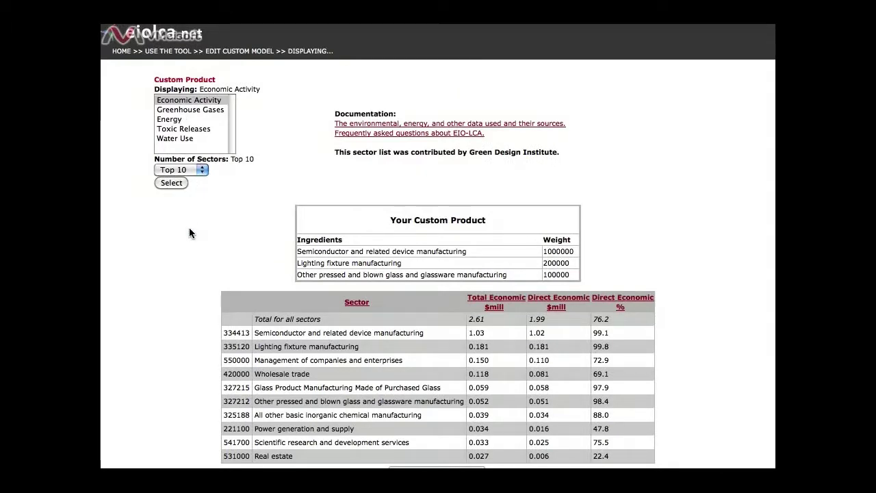
Scroll the Custom Product Builder page to its Custom Product and Hybrid Product options.
{"action": "scroll", "coordinate": [181, 263], "scroll_direction": "down", "scroll_amount": 2}
{"action": "scroll", "coordinate": [181, 266], "scroll_direction": "down", "scroll_amount": 2}
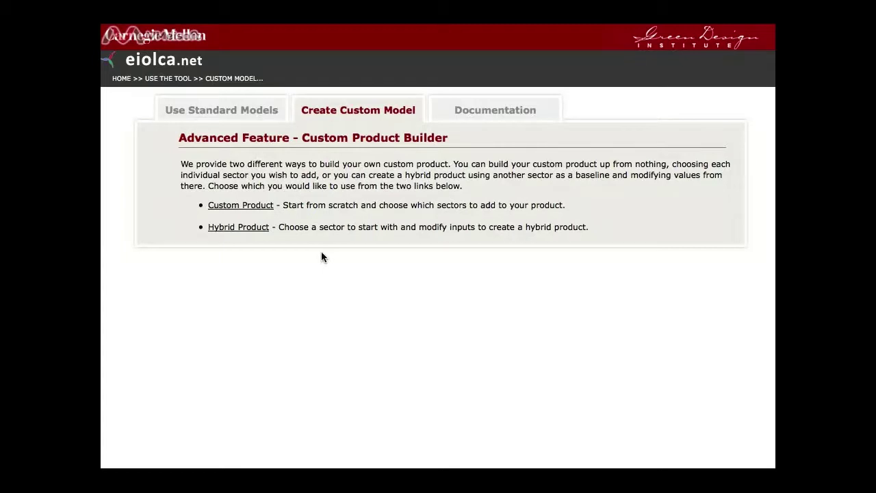
Start a hybrid product based on Vehicles and Other Transportation Equipment > Automobile Manufacturing.
{"action": "left_click", "coordinate": [229, 233]}
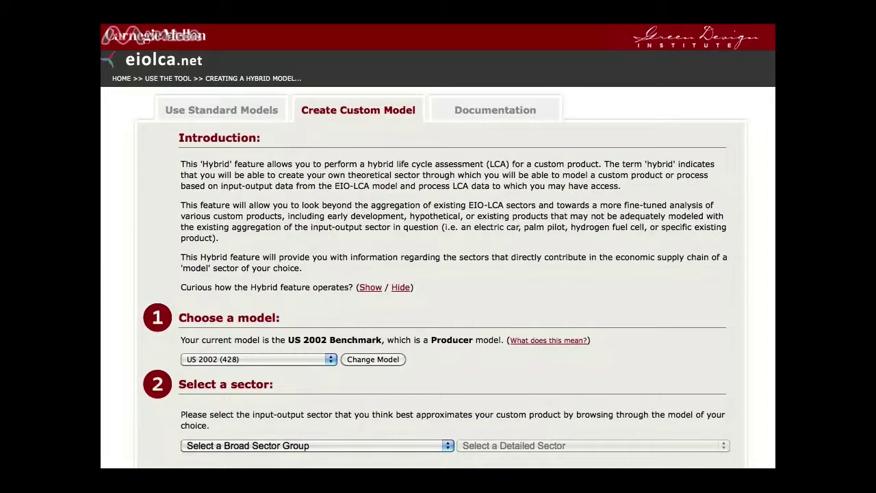
{"action": "scroll", "coordinate": [552, 242], "scroll_direction": "down", "scroll_amount": 3}
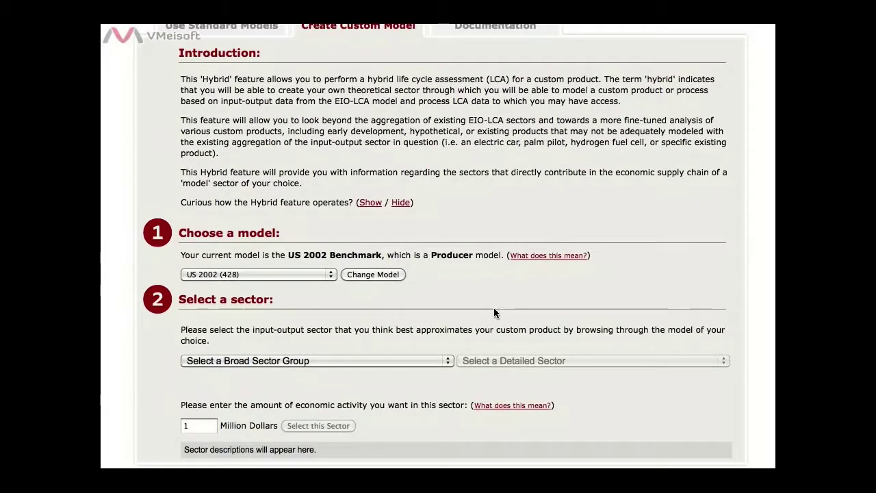
{"action": "left_click", "coordinate": [448, 362]}
{"action": "left_click", "coordinate": [448, 360]}
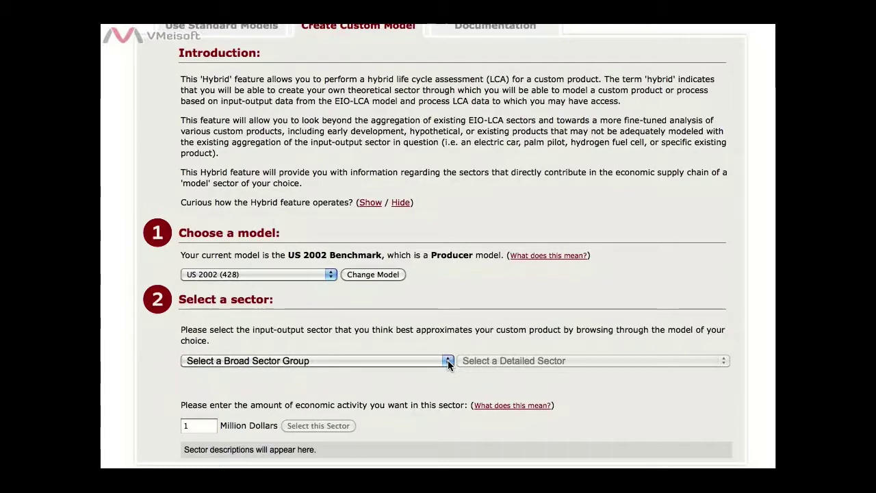
{"action": "left_click", "coordinate": [404, 333]}
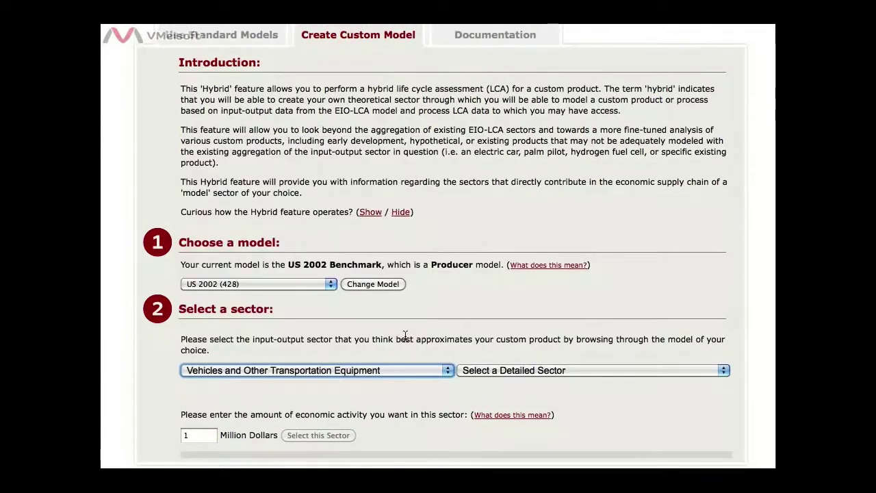
{"action": "left_click", "coordinate": [525, 369]}
{"action": "left_click", "coordinate": [538, 157]}
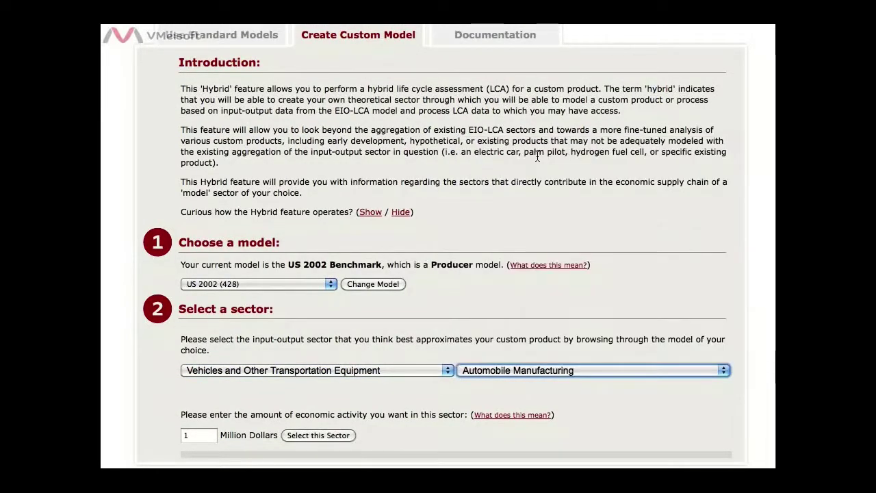
Set the amount to 2 million dollars and load the sector's hybrid purchases table.
{"action": "scroll", "coordinate": [325, 392], "scroll_direction": "down", "scroll_amount": 3}
{"action": "left_click", "coordinate": [197, 376]}
{"action": "key", "text": "BackSpace"}
{"action": "type", "text": "2"}
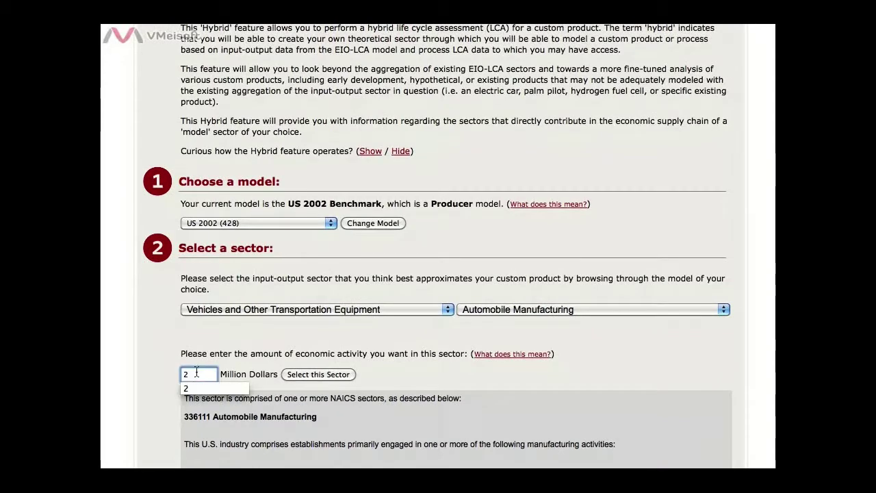
{"action": "left_click", "coordinate": [353, 374]}
{"action": "left_click", "coordinate": [326, 376]}
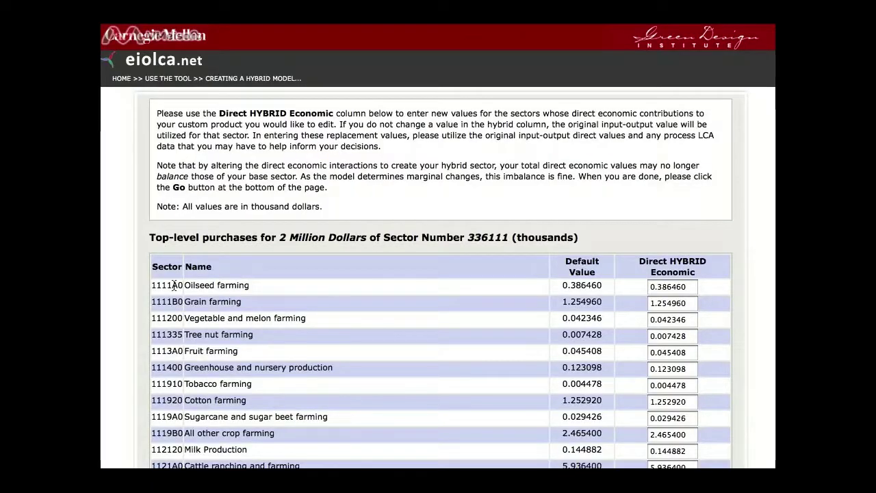
Change the Power generation and supply hybrid economic value to 35.366.
{"action": "scroll", "coordinate": [121, 274], "scroll_direction": "down", "scroll_amount": 3}
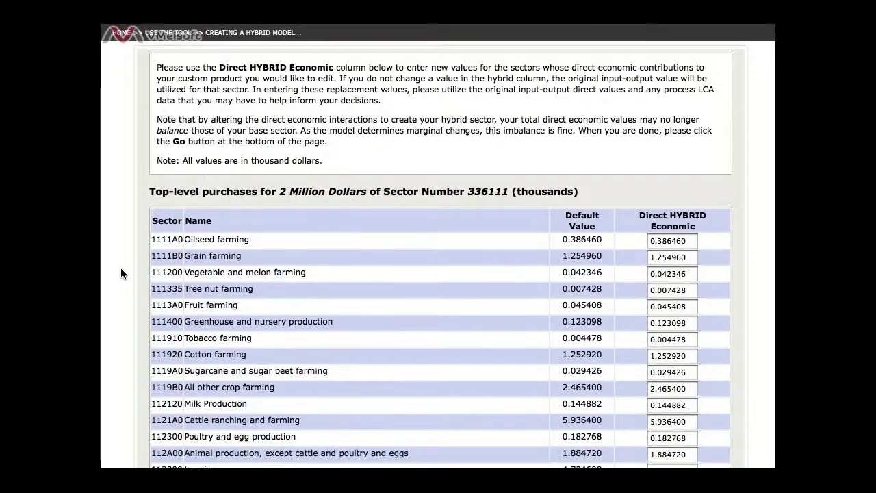
{"action": "scroll", "coordinate": [120, 274], "scroll_direction": "down", "scroll_amount": 1}
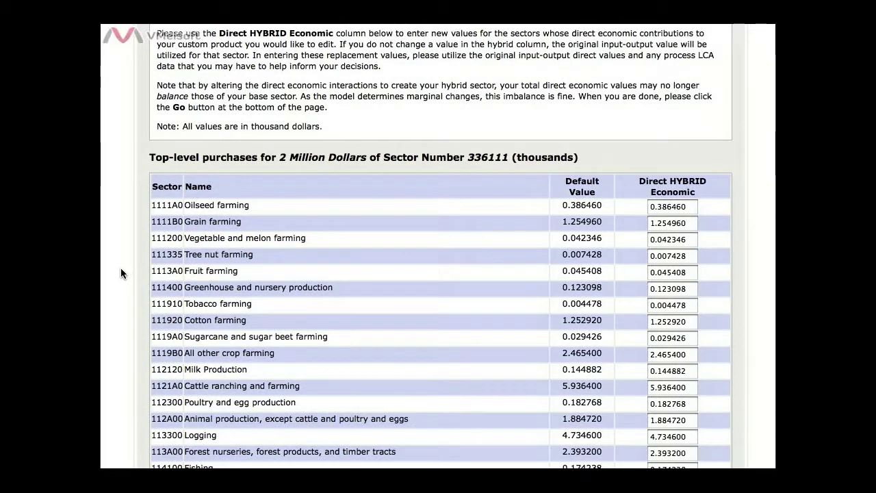
{"action": "scroll", "coordinate": [121, 274], "scroll_direction": "down", "scroll_amount": 9}
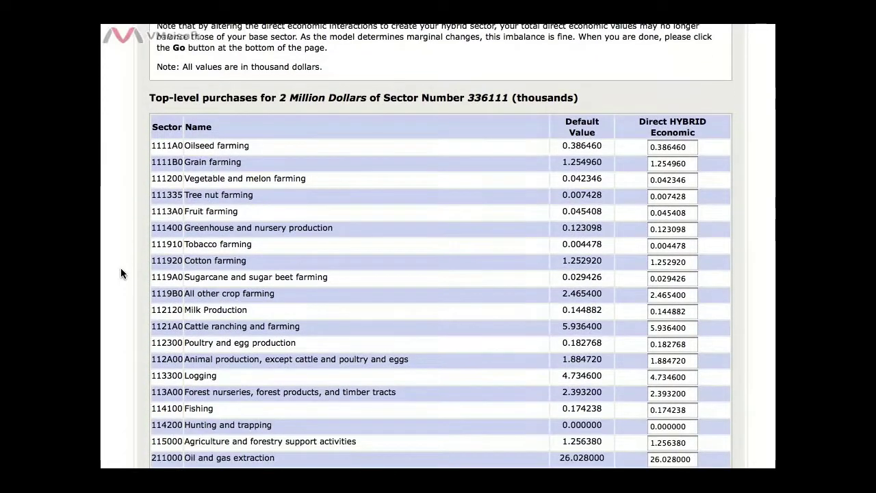
{"action": "scroll", "coordinate": [121, 269], "scroll_direction": "down", "scroll_amount": 5}
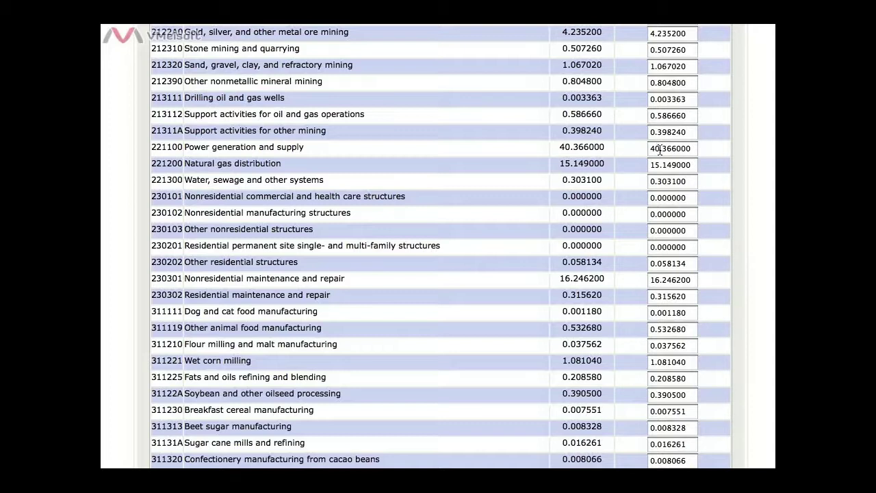
{"action": "left_click", "coordinate": [660, 149]}
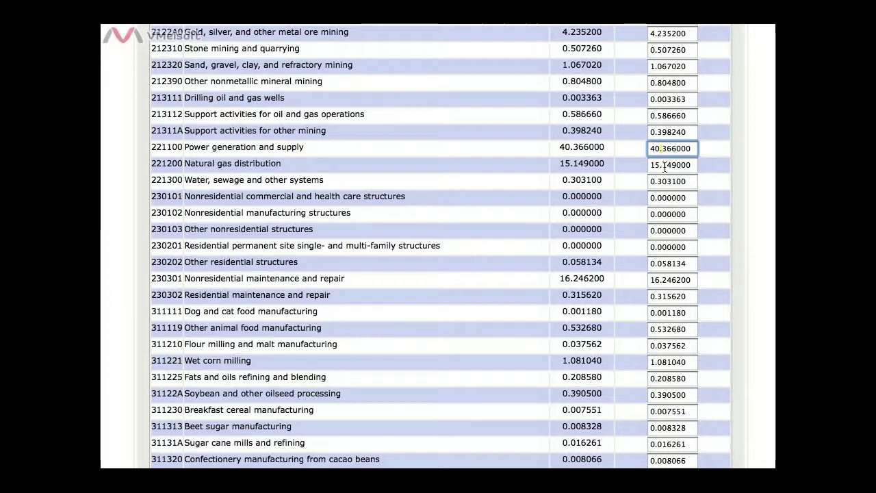
{"action": "key", "text": "BackSpace"}
{"action": "key", "text": "BackSpace"}
{"action": "key", "text": "BackSpace"}
{"action": "type", "text": "35"}
{"action": "left_click", "coordinate": [486, 247]}
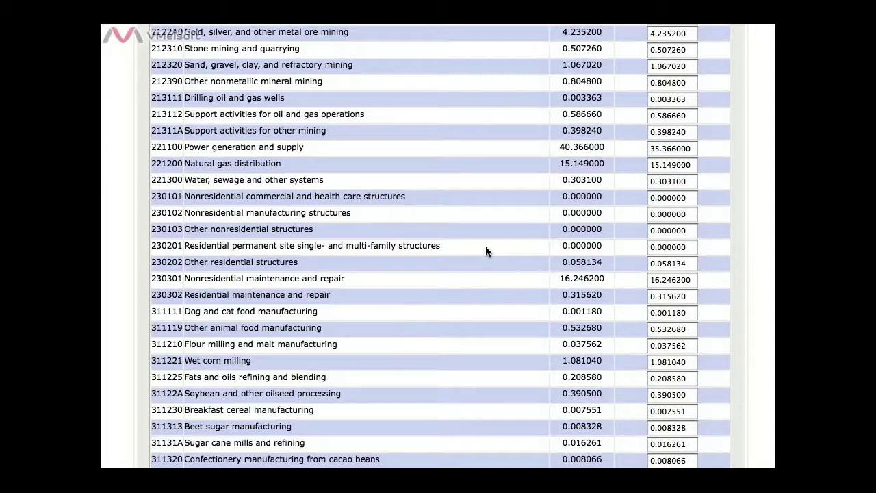
Continue to generate the hybrid model's top-10 economic activity results.
{"action": "scroll", "coordinate": [488, 247], "scroll_direction": "down", "scroll_amount": 15}
{"action": "scroll", "coordinate": [490, 249], "scroll_direction": "down", "scroll_amount": 20}
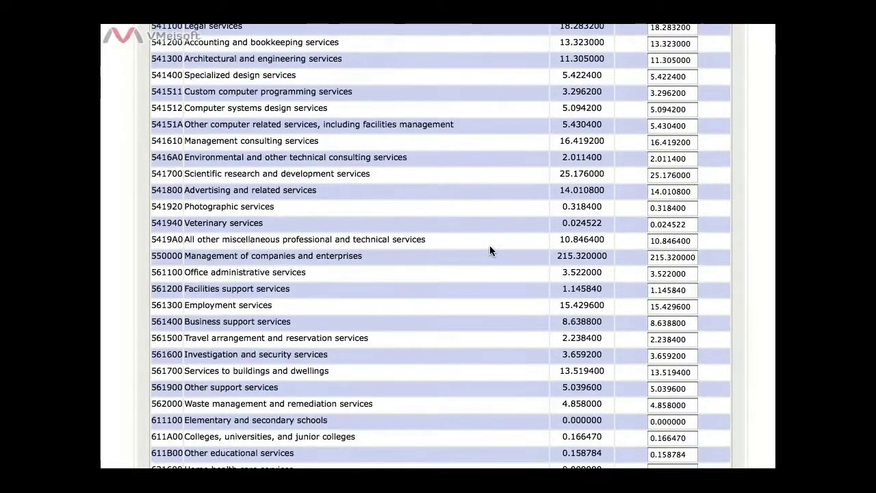
{"action": "scroll", "coordinate": [490, 251], "scroll_direction": "down", "scroll_amount": 15}
{"action": "left_click", "coordinate": [172, 452]}
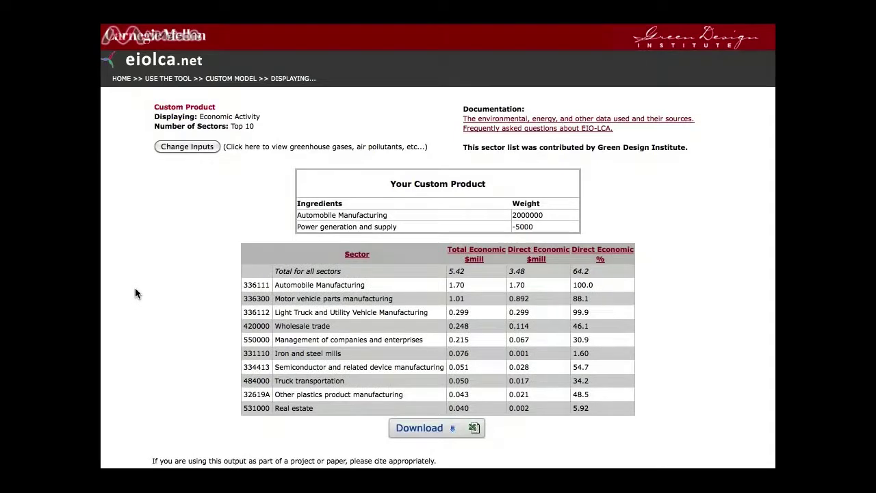
{"action": "scroll", "coordinate": [135, 288], "scroll_direction": "down", "scroll_amount": 2}
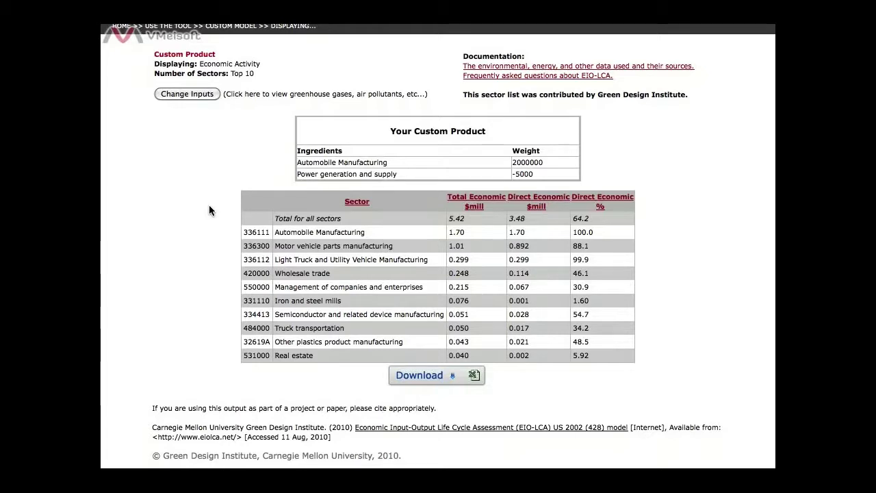
{"action": "scroll", "coordinate": [209, 205], "scroll_direction": "down", "scroll_amount": 1}
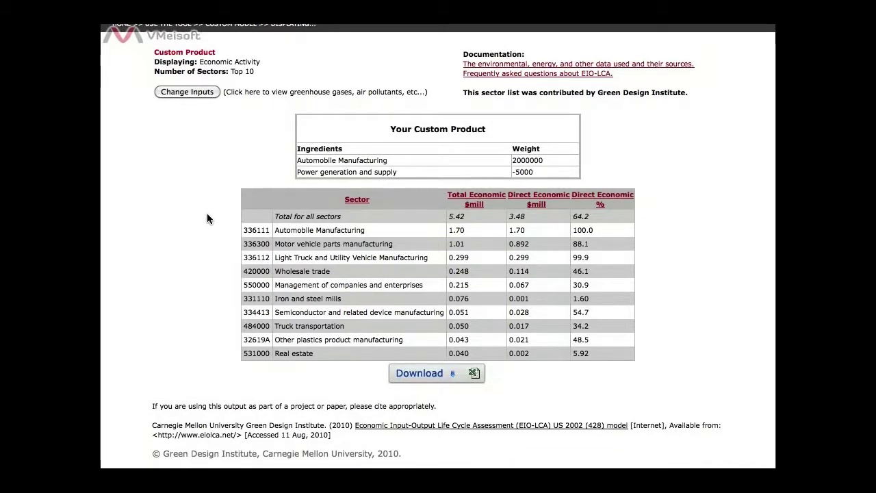